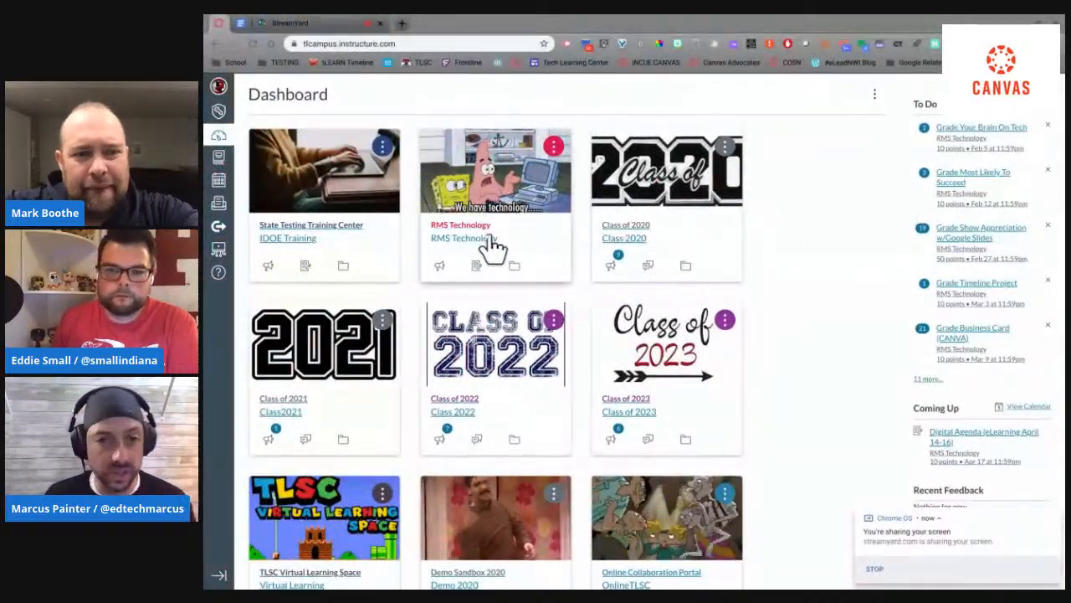
Step: Open the Demo Sandbox 2020 course and start a new announcement
{"action": "scroll", "coordinate": [818, 240], "scroll_direction": "down", "scroll_amount": 3}
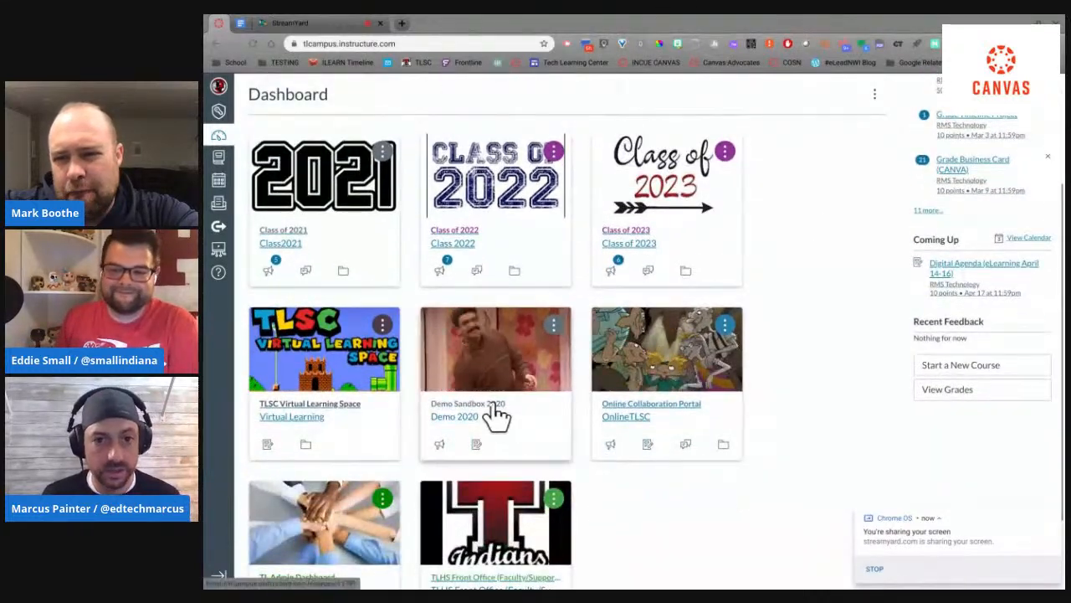
{"action": "left_click", "coordinate": [708, 368]}
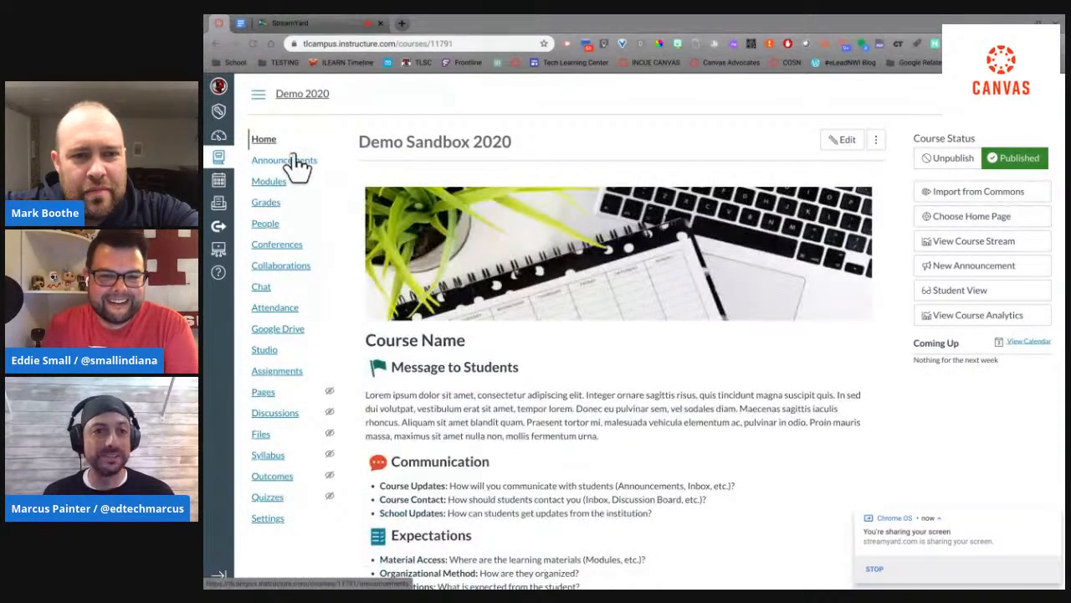
{"action": "left_click", "coordinate": [291, 161]}
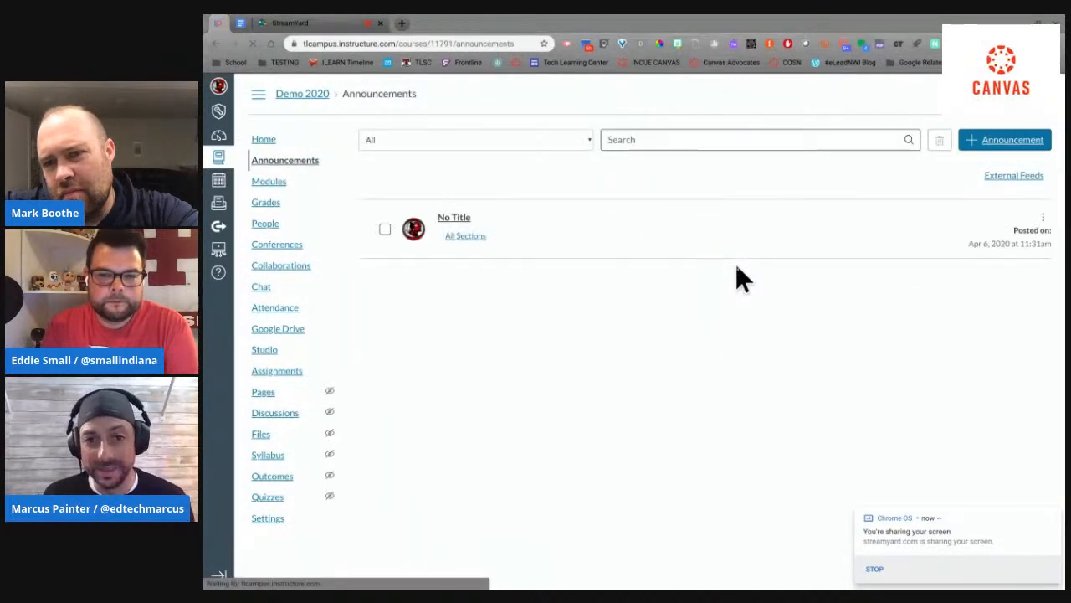
{"action": "left_click", "coordinate": [996, 149]}
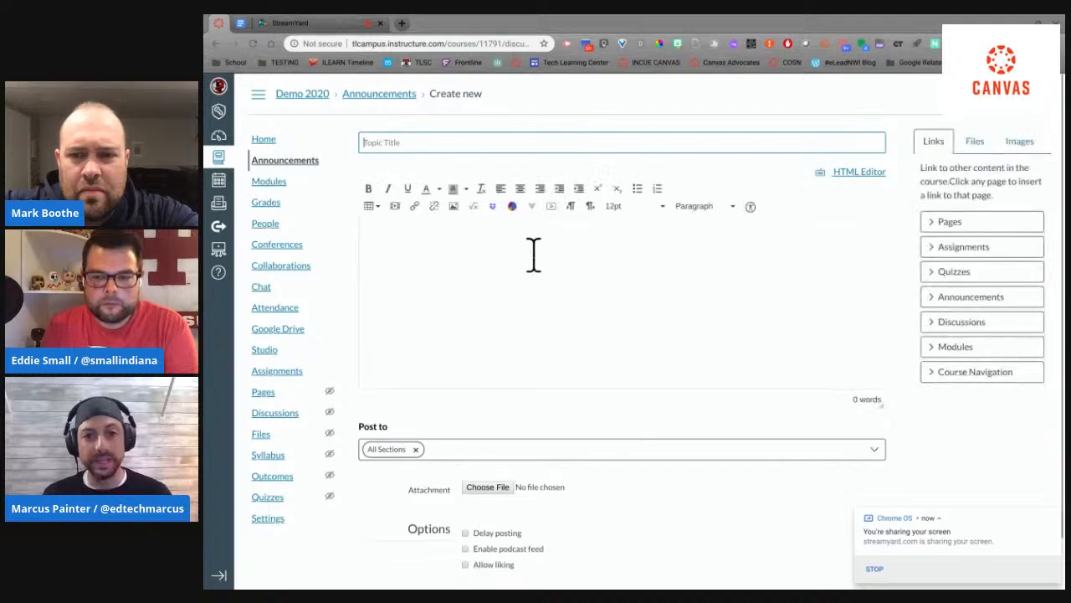
Step: Insert the image E-Learning Day_button.png from My files in Canvas into the announcement body
{"action": "left_click", "coordinate": [534, 251]}
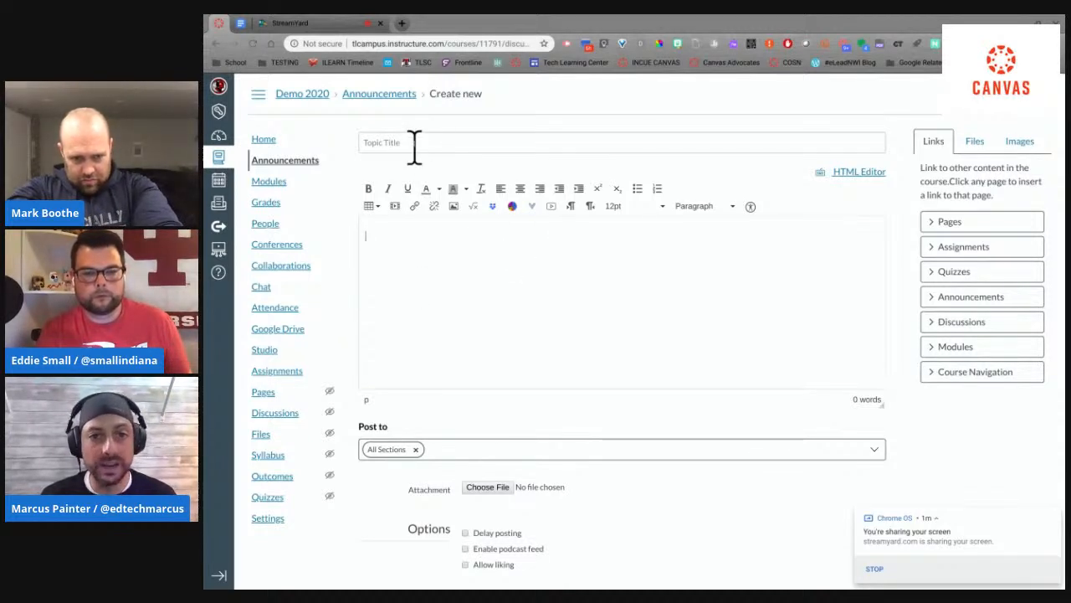
{"action": "left_click", "coordinate": [454, 206]}
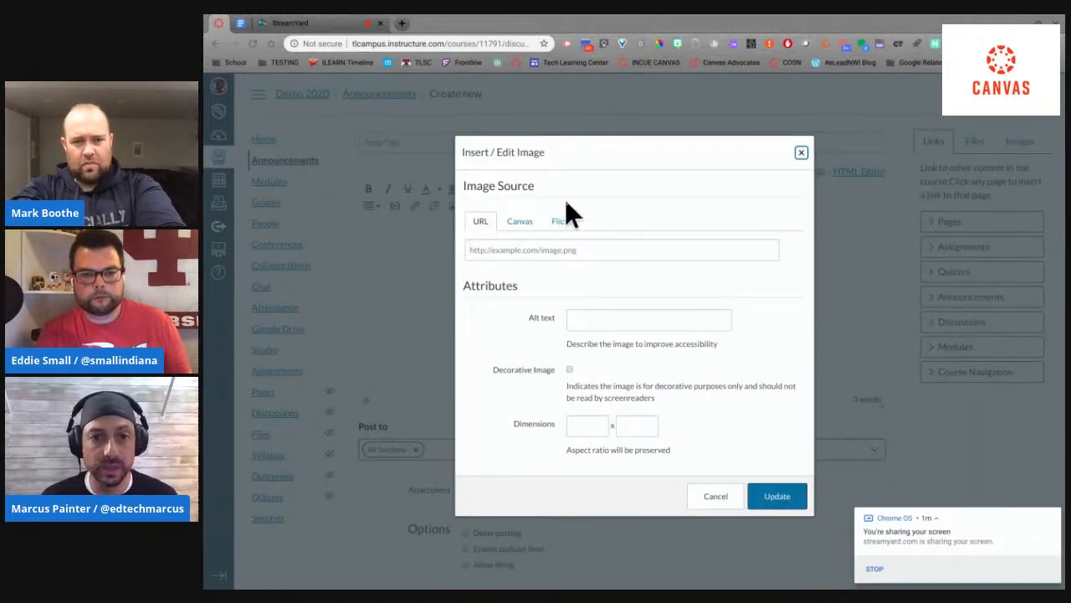
{"action": "left_click", "coordinate": [801, 153]}
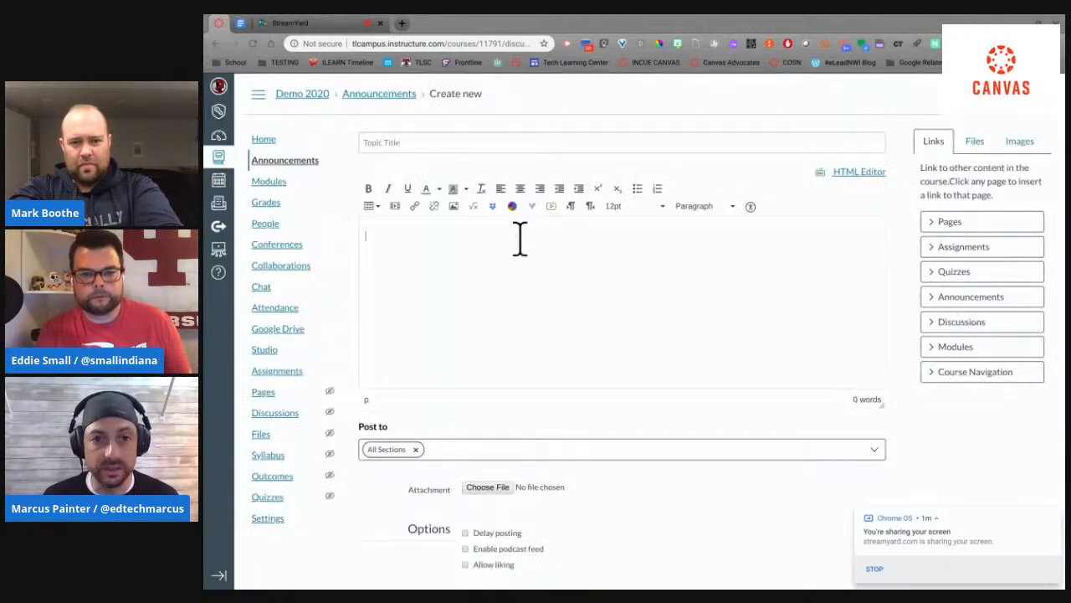
{"action": "left_click", "coordinate": [453, 207]}
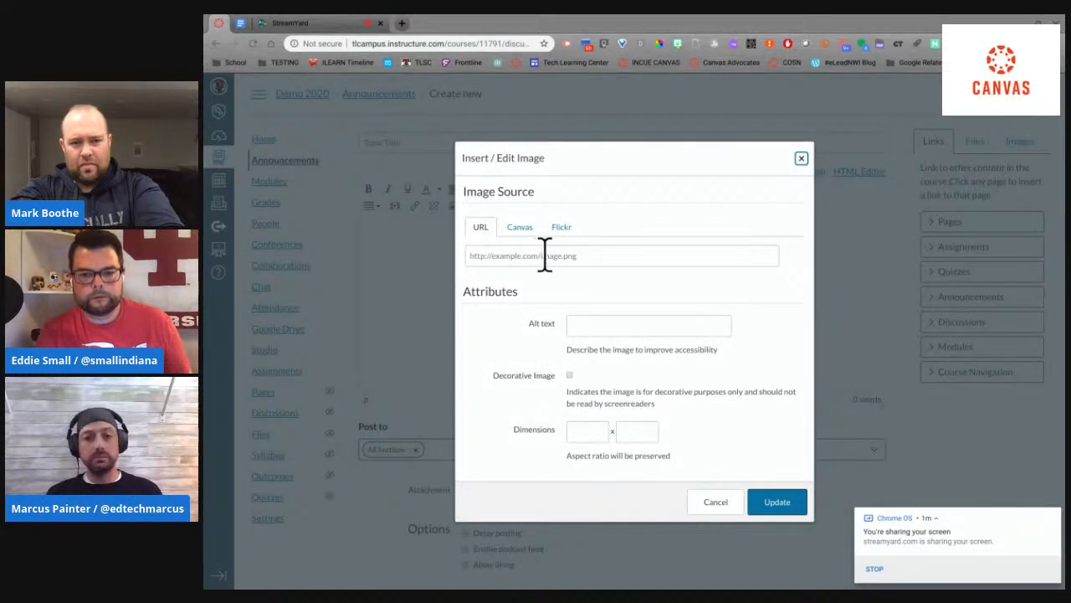
{"action": "left_click", "coordinate": [523, 227]}
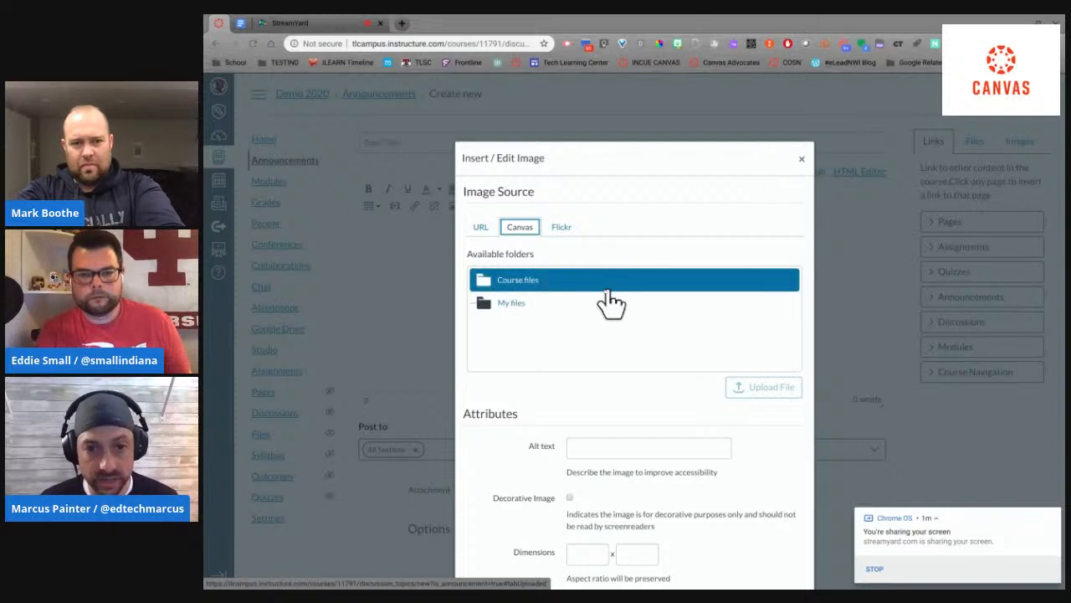
{"action": "left_click", "coordinate": [568, 305]}
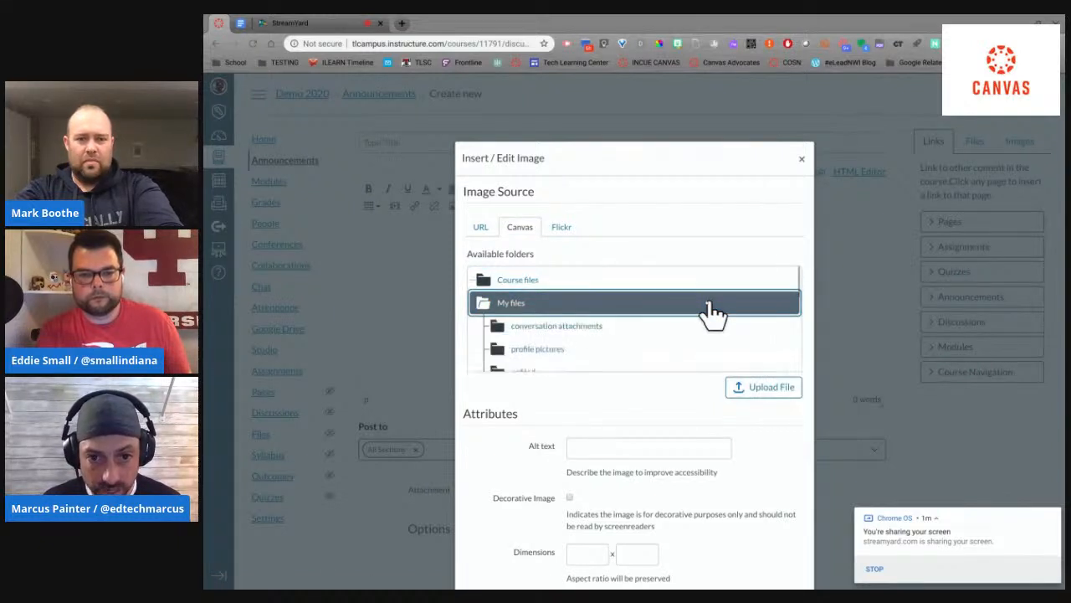
{"action": "scroll", "coordinate": [712, 313], "scroll_direction": "down", "scroll_amount": 3}
{"action": "scroll", "coordinate": [708, 304], "scroll_direction": "down", "scroll_amount": 2}
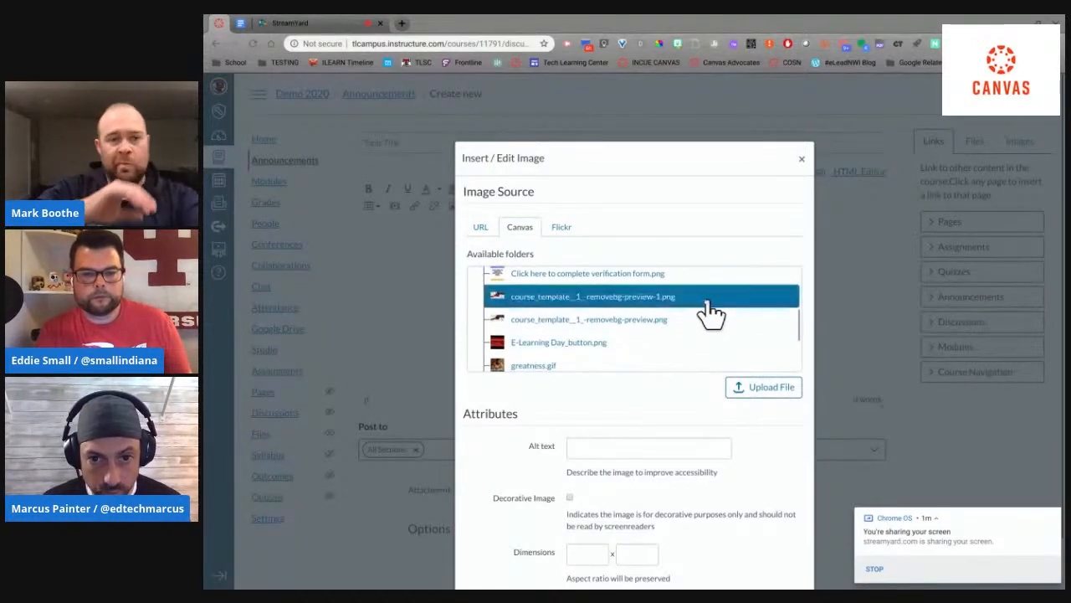
{"action": "left_click", "coordinate": [640, 348]}
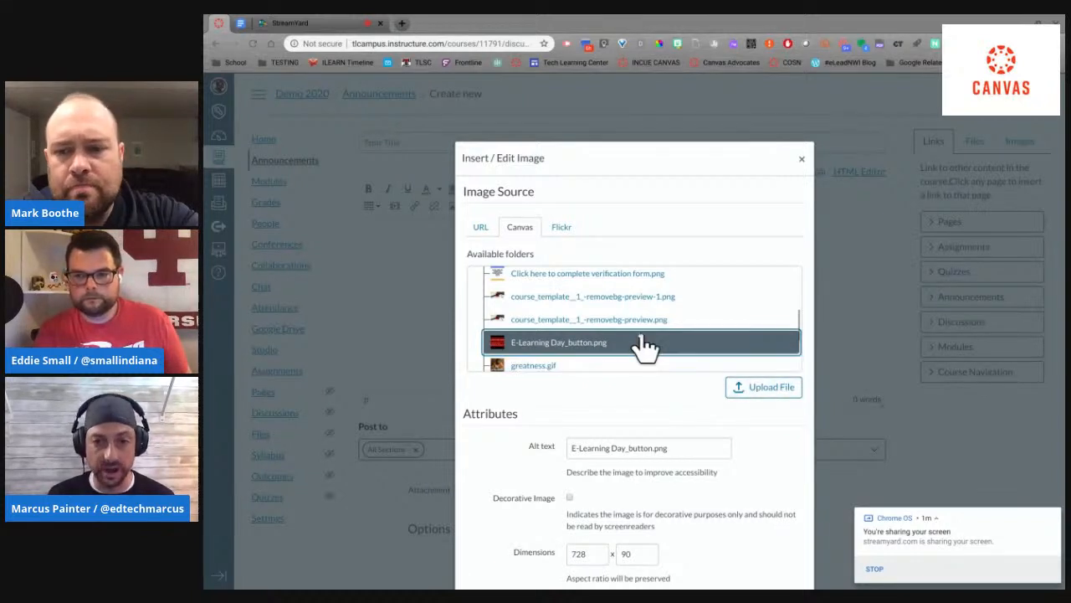
{"action": "scroll", "coordinate": [758, 397], "scroll_direction": "down", "scroll_amount": 1}
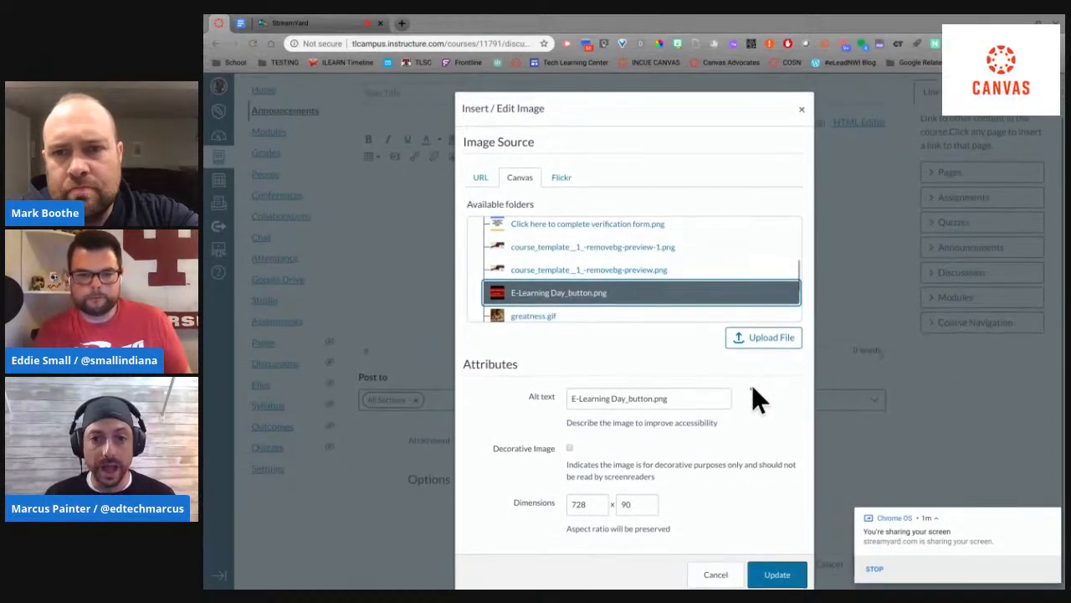
{"action": "scroll", "coordinate": [752, 393], "scroll_direction": "down", "scroll_amount": 1}
{"action": "left_click", "coordinate": [777, 568]}
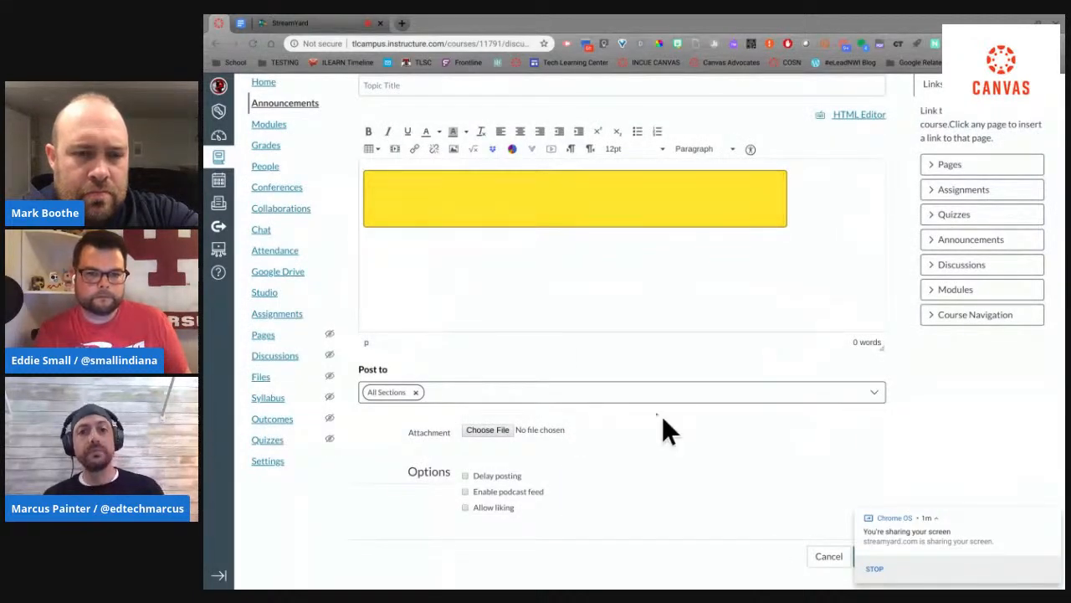
Step: Link the E-Learning Day banner image to the saved Google Forms URL whose form ID begins with 1FAIpQLSc0g7w
{"action": "scroll", "coordinate": [583, 296], "scroll_direction": "up", "scroll_amount": 1}
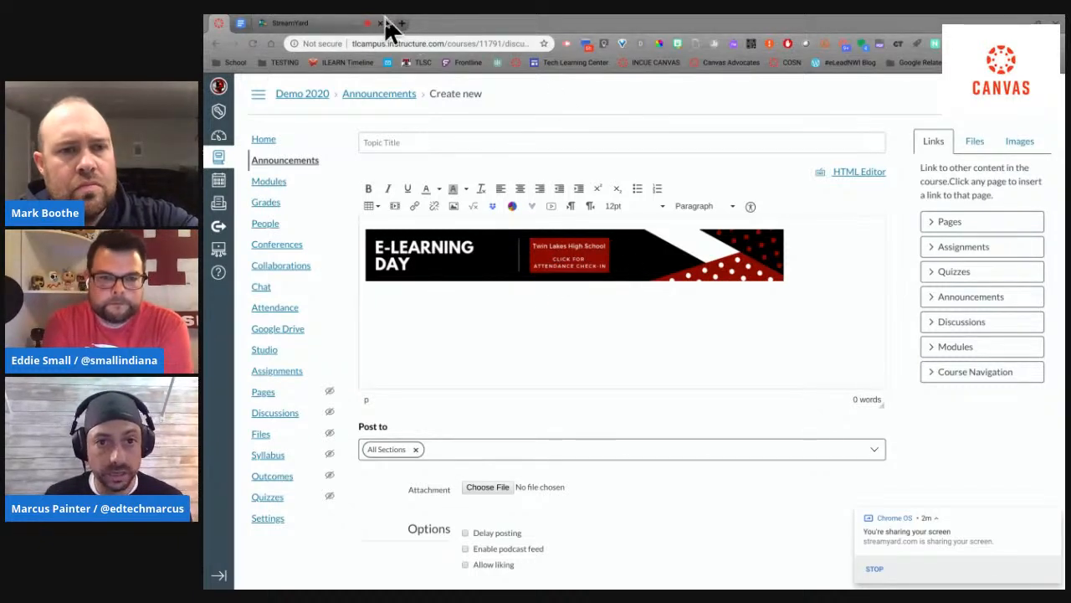
{"action": "left_click", "coordinate": [506, 247]}
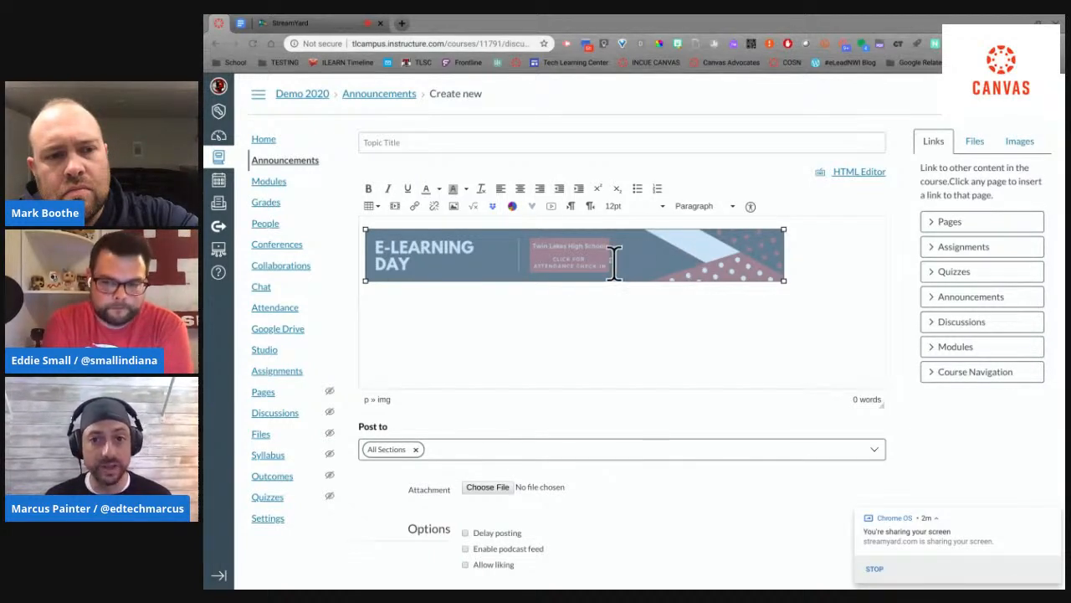
{"action": "left_click", "coordinate": [415, 209]}
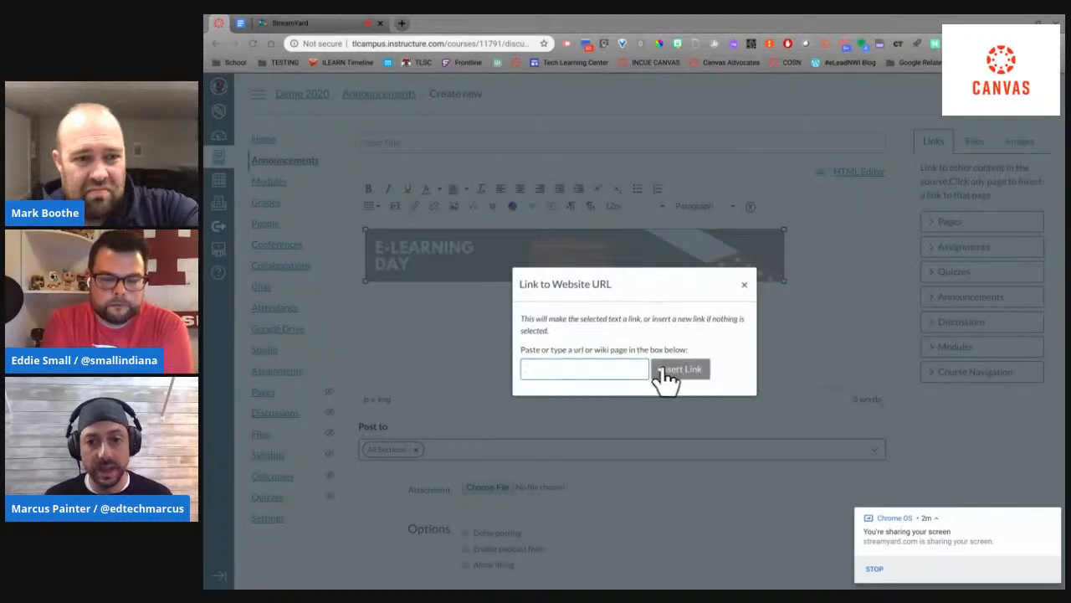
{"action": "left_click", "coordinate": [619, 361]}
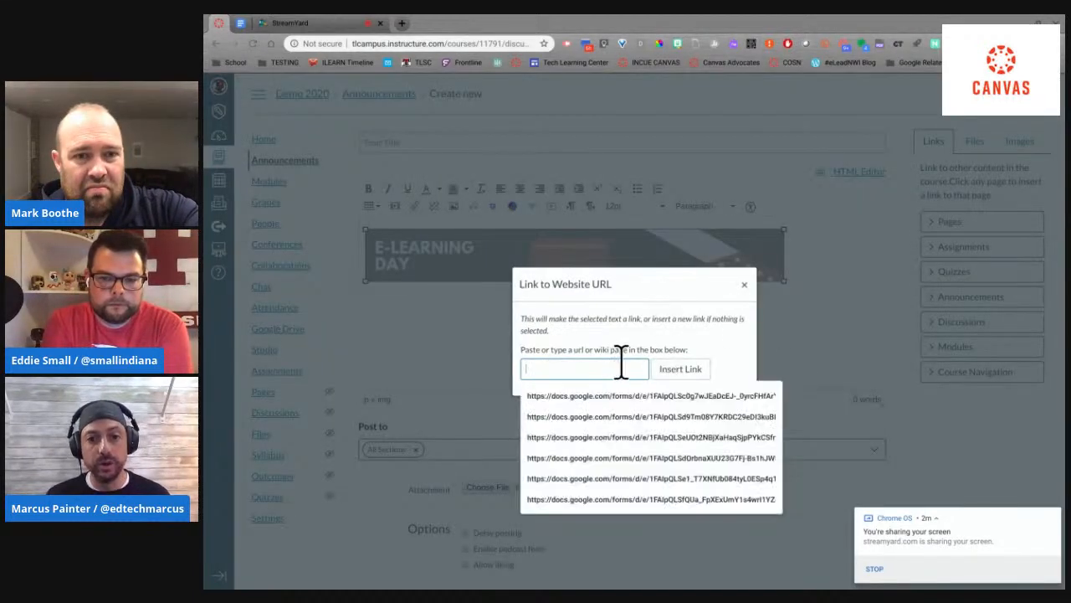
{"action": "left_click", "coordinate": [711, 398]}
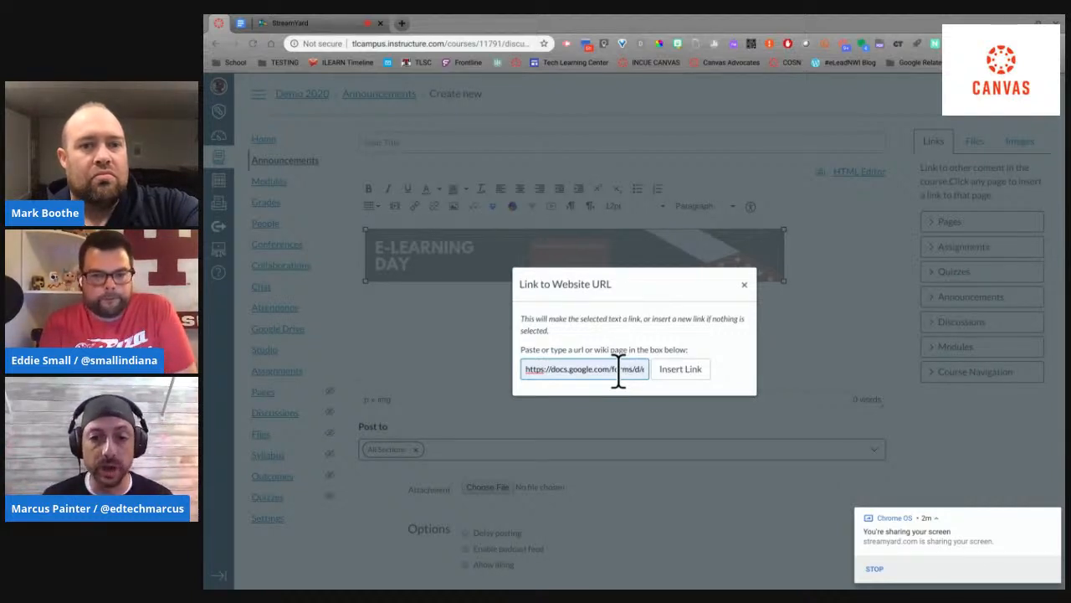
{"action": "left_click", "coordinate": [680, 370]}
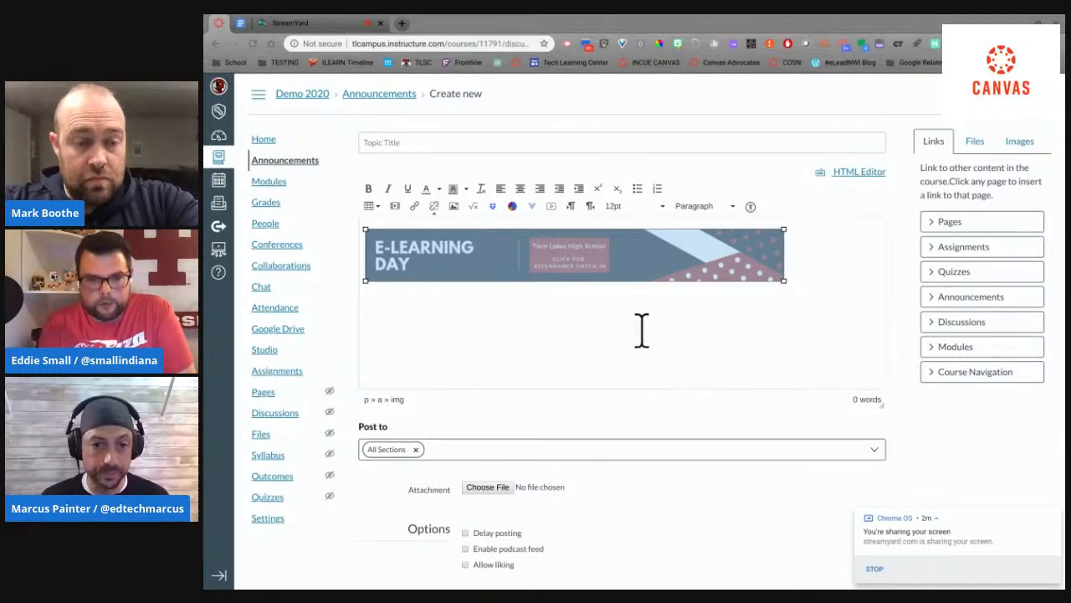
{"action": "scroll", "coordinate": [642, 331], "scroll_direction": "down", "scroll_amount": 2}
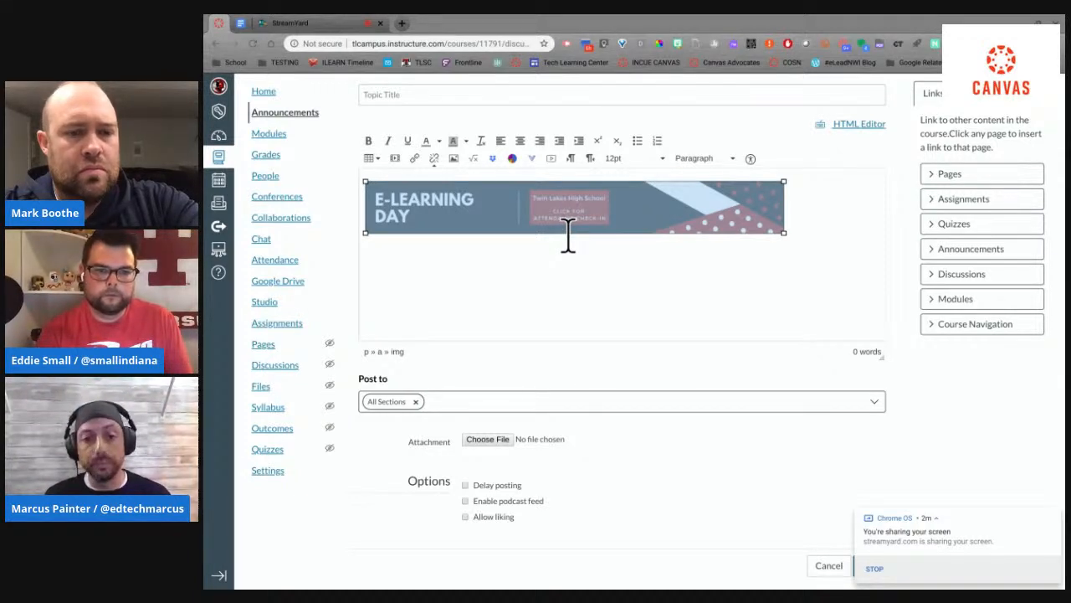
{"action": "scroll", "coordinate": [620, 276], "scroll_direction": "down", "scroll_amount": 1}
{"action": "scroll", "coordinate": [627, 268], "scroll_direction": "down", "scroll_amount": 1}
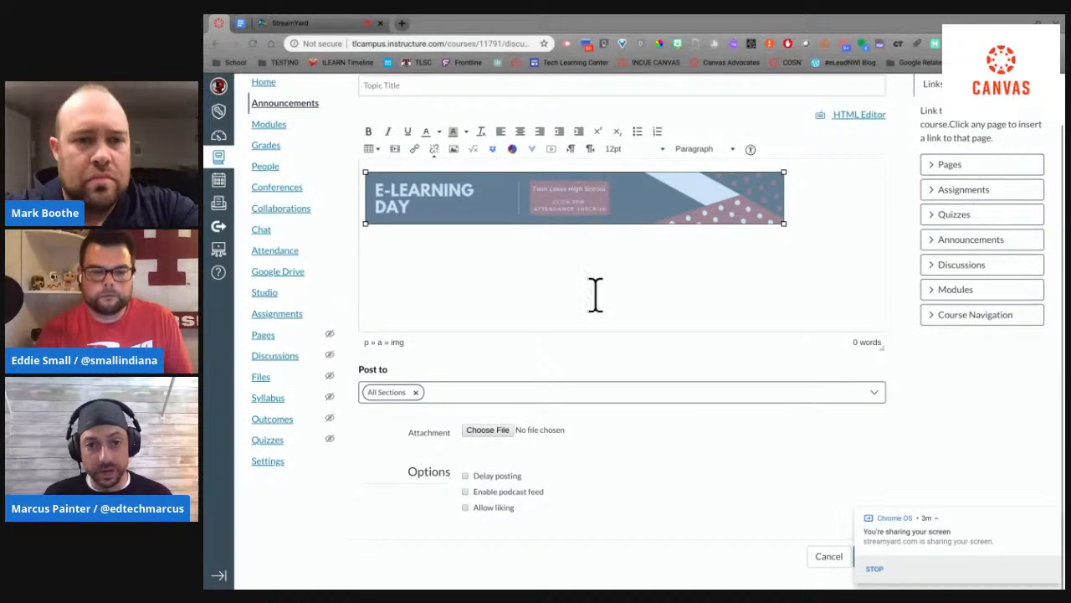
{"action": "scroll", "coordinate": [595, 293], "scroll_direction": "up", "scroll_amount": 2}
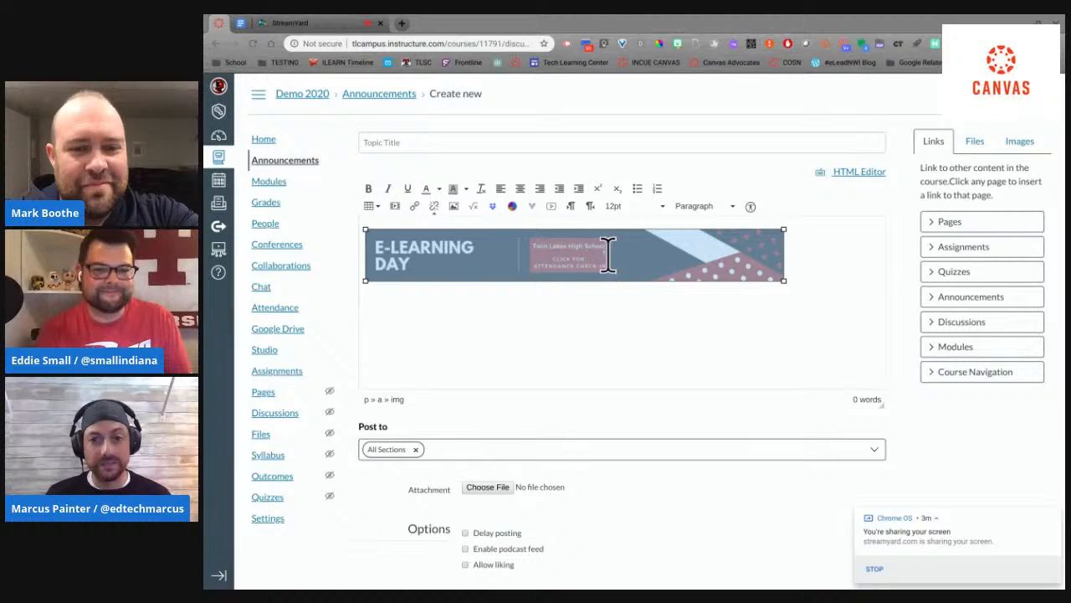
Step: Edit the banner image's link so that its target is New window
{"action": "left_click", "coordinate": [574, 309]}
{"action": "left_click", "coordinate": [584, 250]}
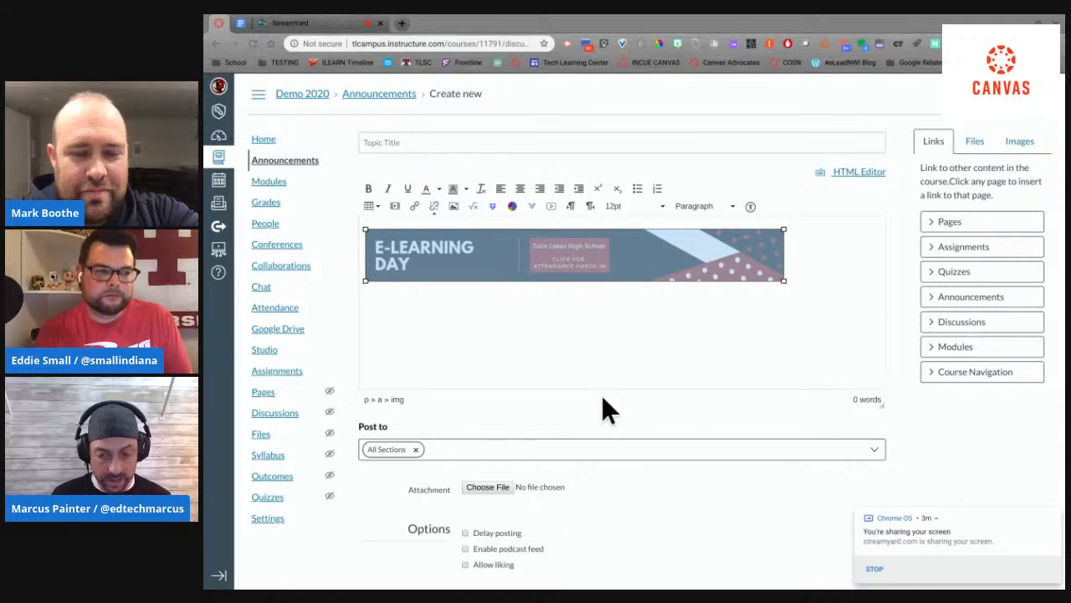
{"action": "key", "text": "ctrl+k"}
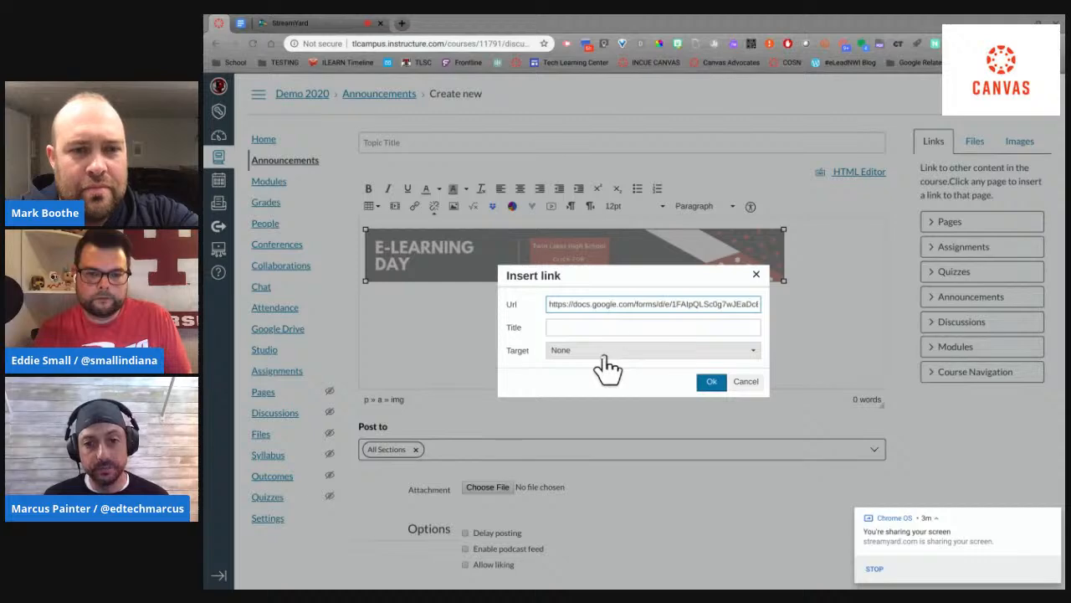
{"action": "left_click", "coordinate": [602, 357]}
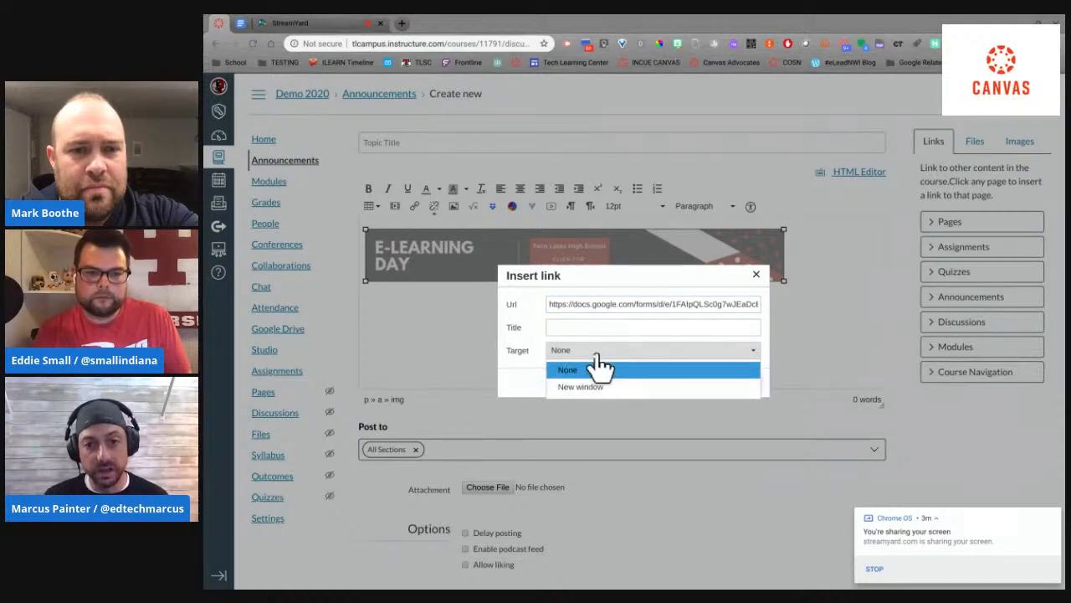
{"action": "left_click", "coordinate": [601, 388]}
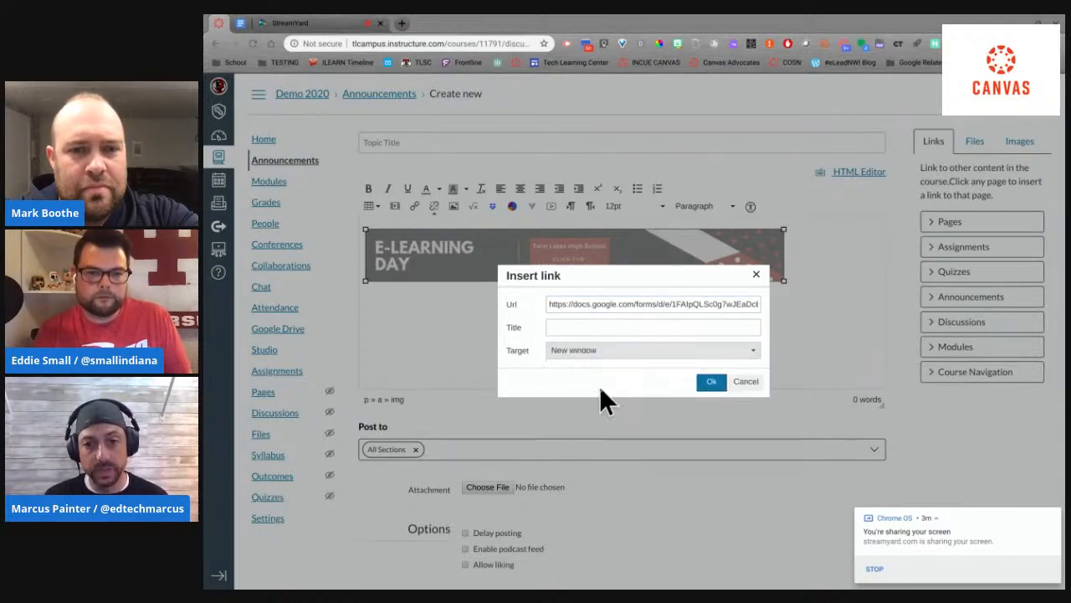
{"action": "left_click", "coordinate": [712, 381]}
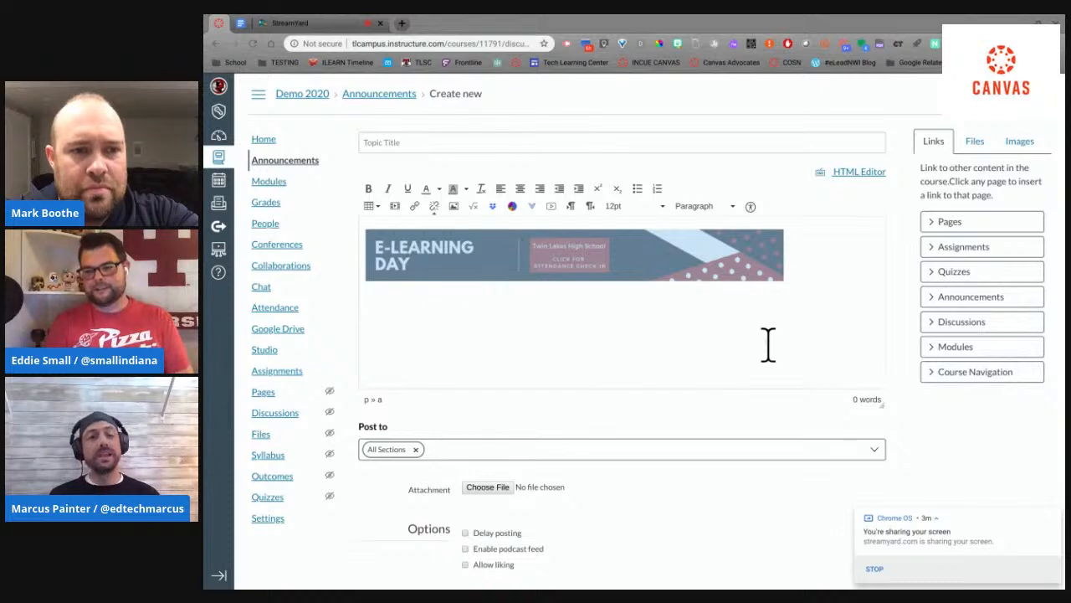
{"action": "left_click", "coordinate": [789, 335]}
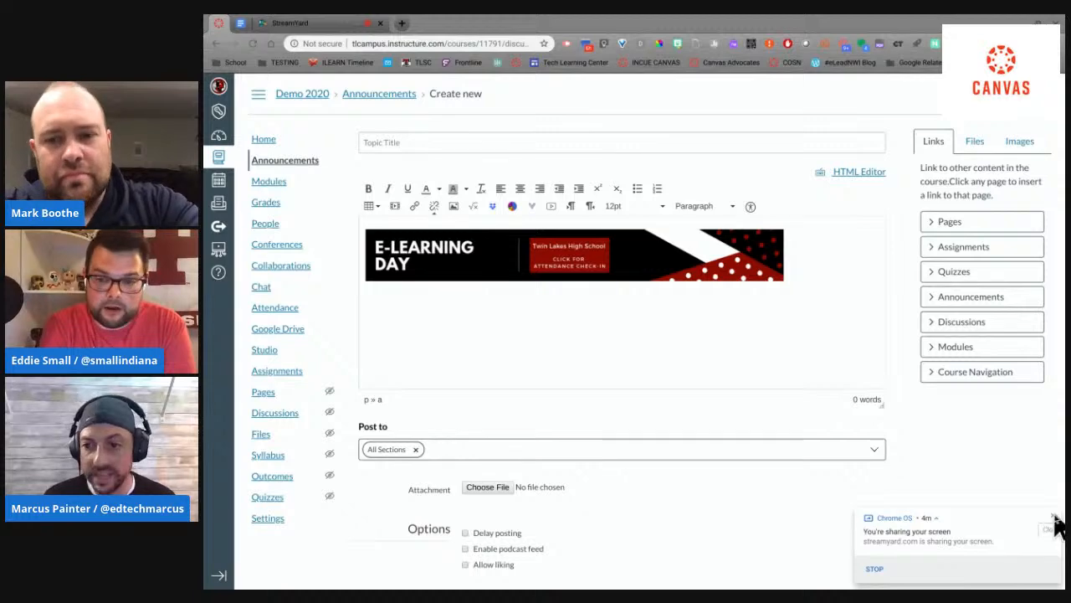
Step: Dismiss the screen-sharing notification and save the announcement without a title
{"action": "left_click", "coordinate": [1050, 528]}
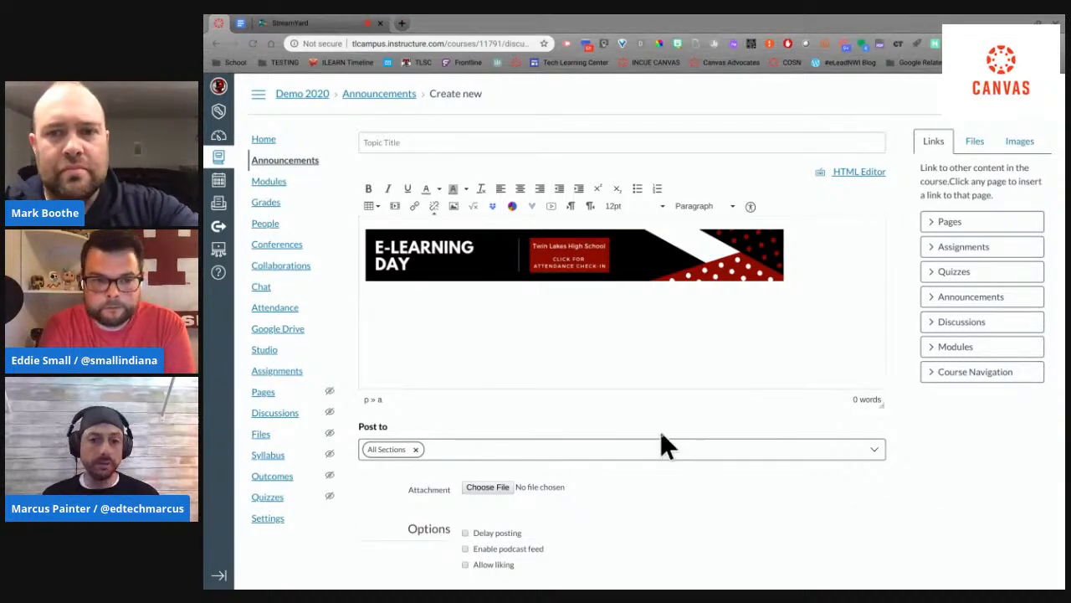
{"action": "scroll", "coordinate": [662, 435], "scroll_direction": "down", "scroll_amount": 1}
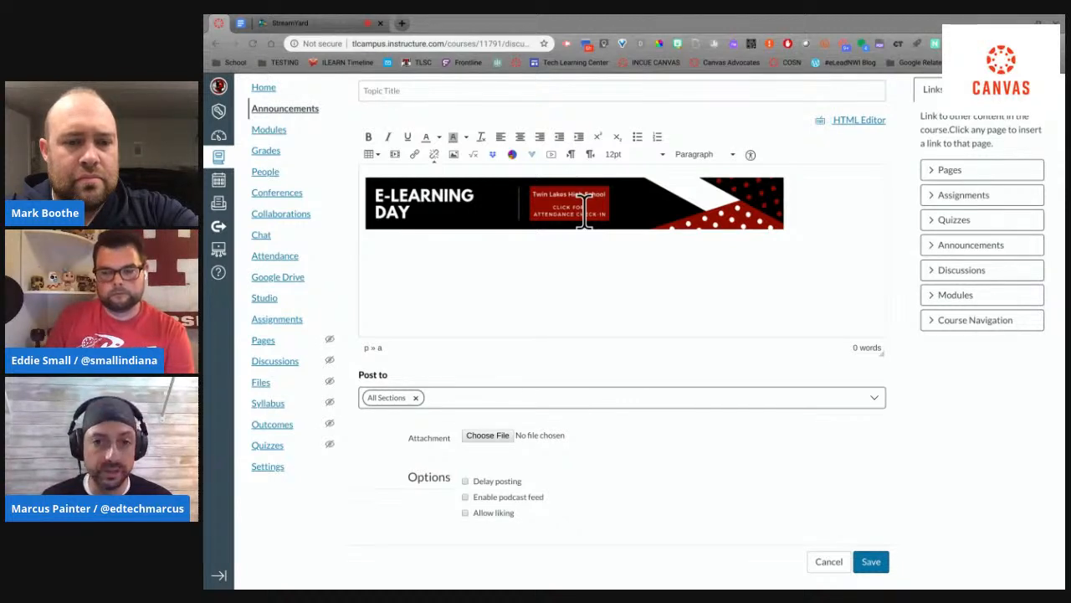
{"action": "left_click", "coordinate": [884, 570]}
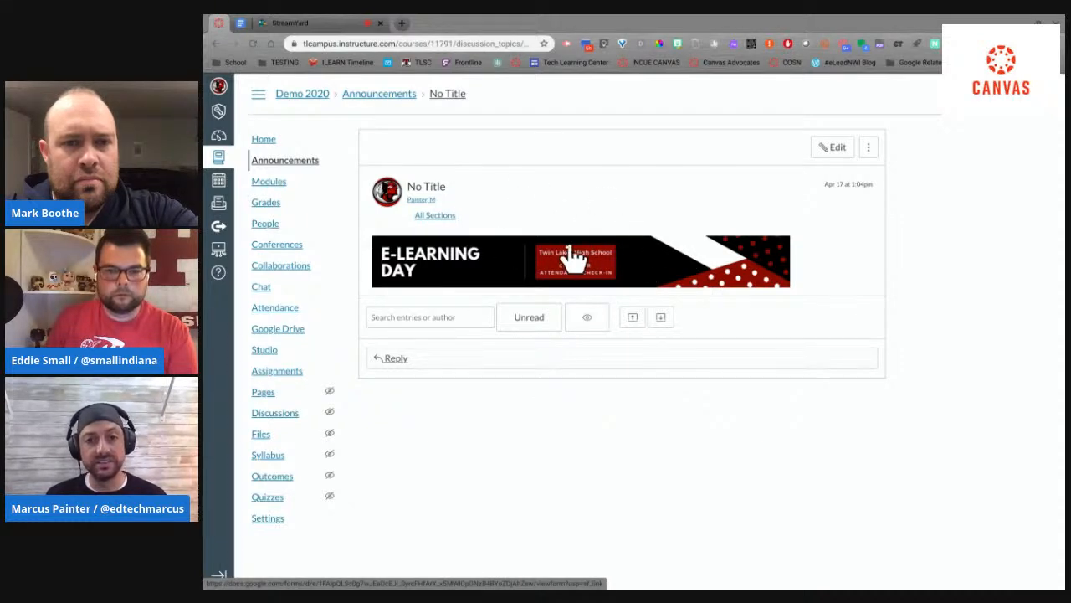
Step: Follow the banner's link in the saved announcement, look over the E-Learning Check-In form, and close it
{"action": "left_click", "coordinate": [579, 262]}
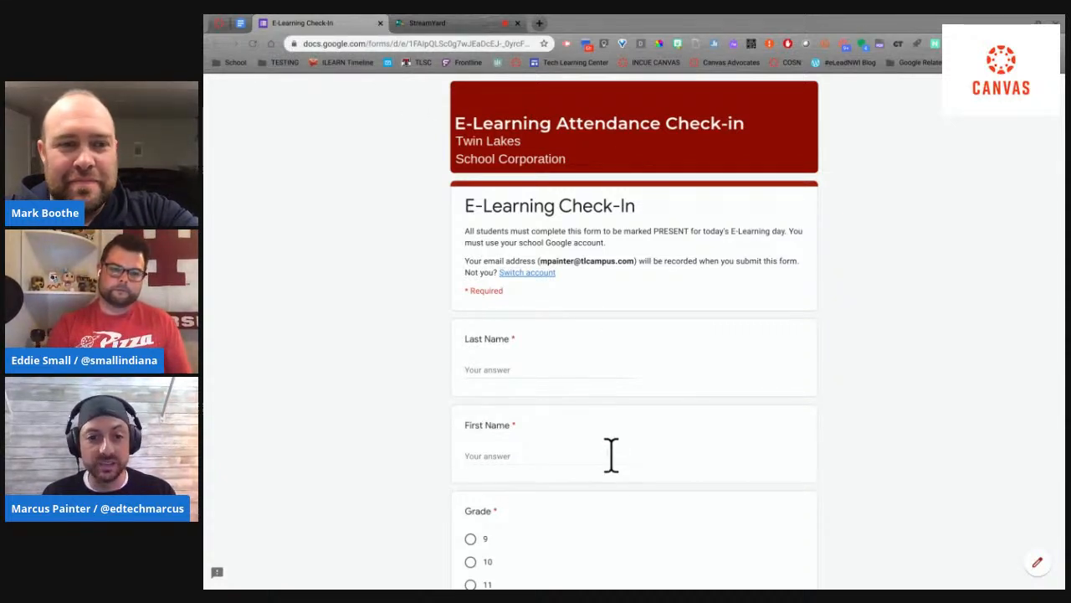
{"action": "scroll", "coordinate": [603, 405], "scroll_direction": "down", "scroll_amount": 3}
{"action": "scroll", "coordinate": [600, 416], "scroll_direction": "up", "scroll_amount": 3}
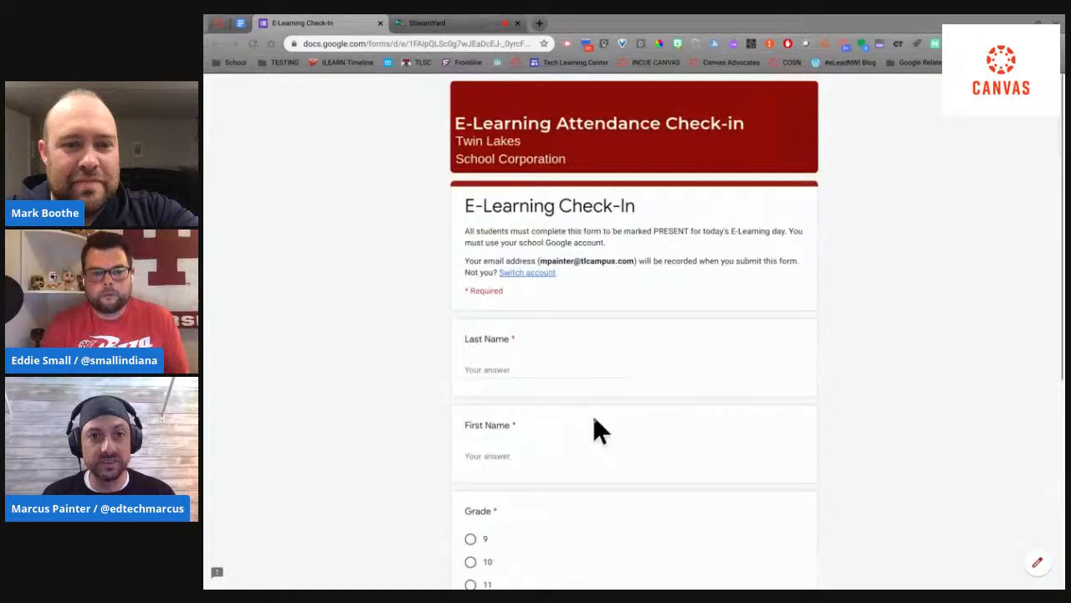
{"action": "left_click", "coordinate": [382, 23]}
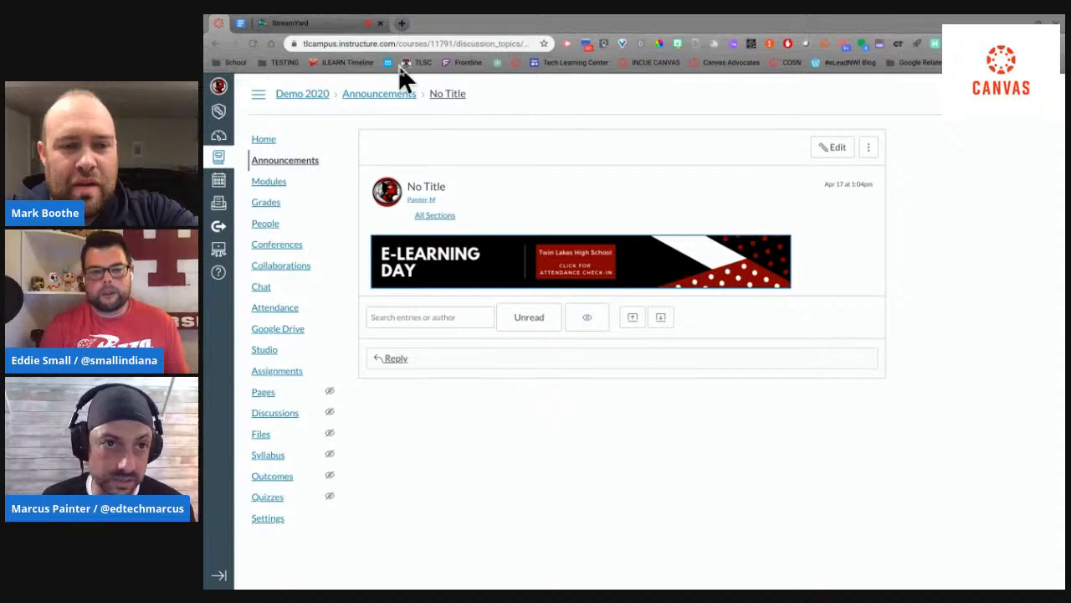
Step: Switch to the StreamYard studio and stop sharing the screen
{"action": "left_click", "coordinate": [297, 25]}
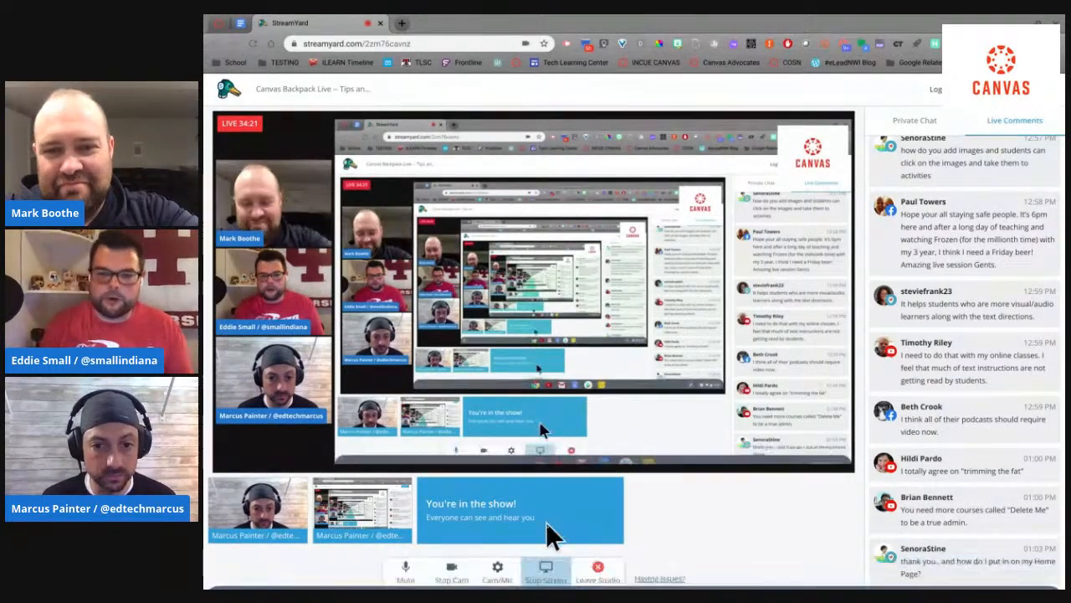
{"action": "left_click", "coordinate": [546, 570]}
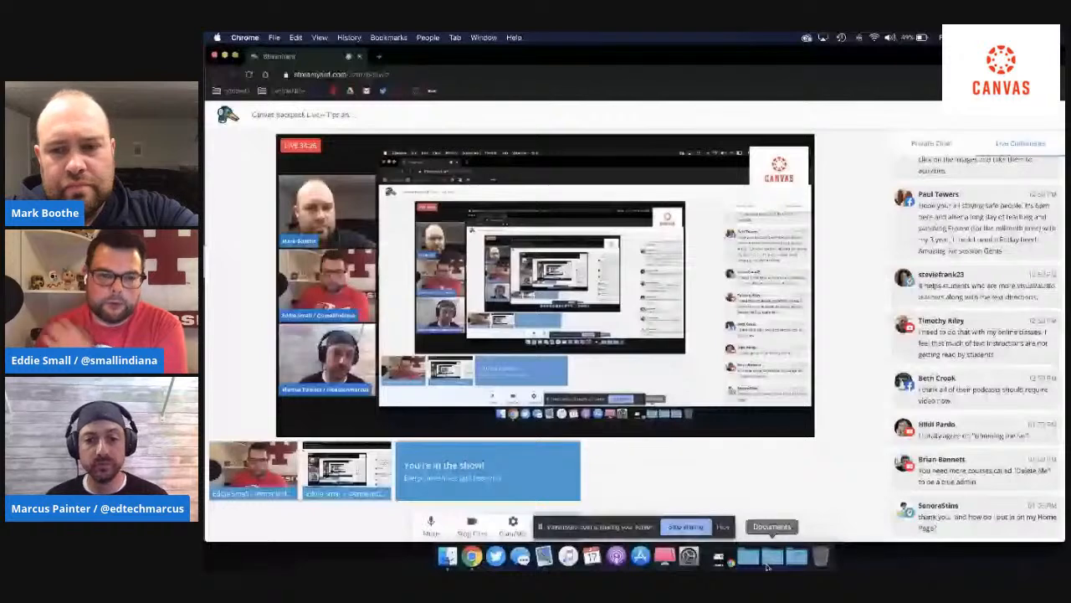
Step: Switch to the Canvas window showing the Staff Tool Belt course home page and open that page for editing
{"action": "key", "text": "super+grave"}
{"action": "scroll", "coordinate": [661, 229], "scroll_direction": "up", "scroll_amount": 1}
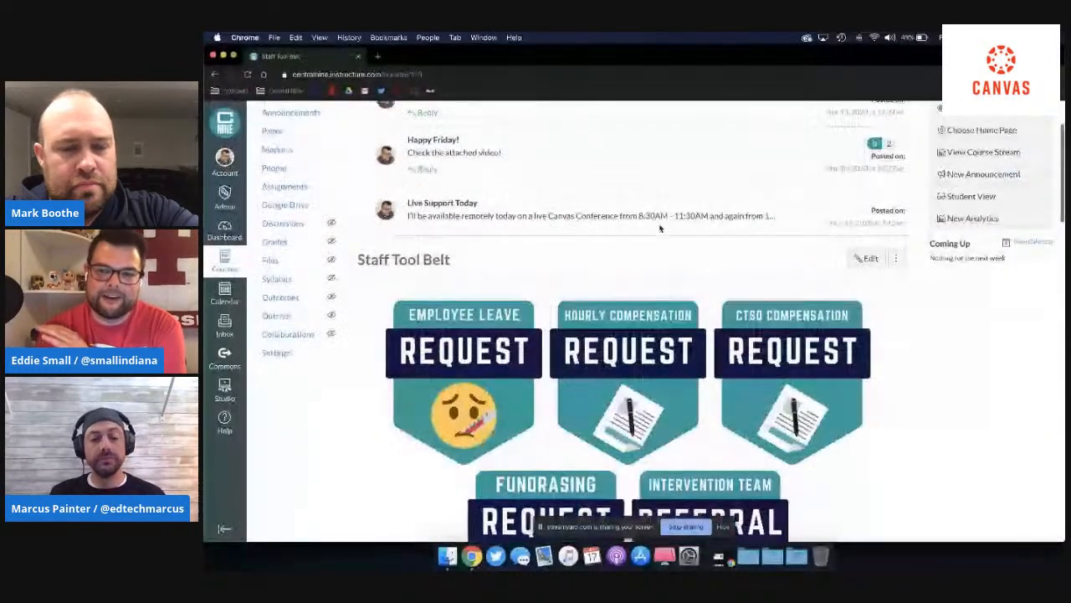
{"action": "left_click", "coordinate": [857, 261]}
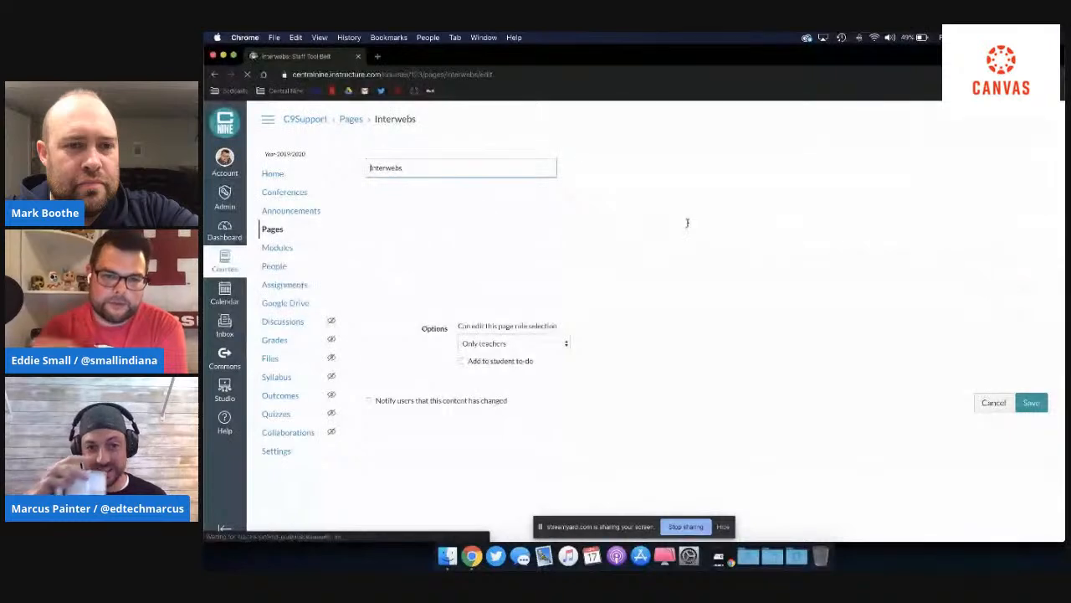
Step: Enlarge the Interwebs page's content editing area downward until the first two rows of badge images fit in it
{"action": "scroll", "coordinate": [1008, 230], "scroll_direction": "down", "scroll_amount": 10}
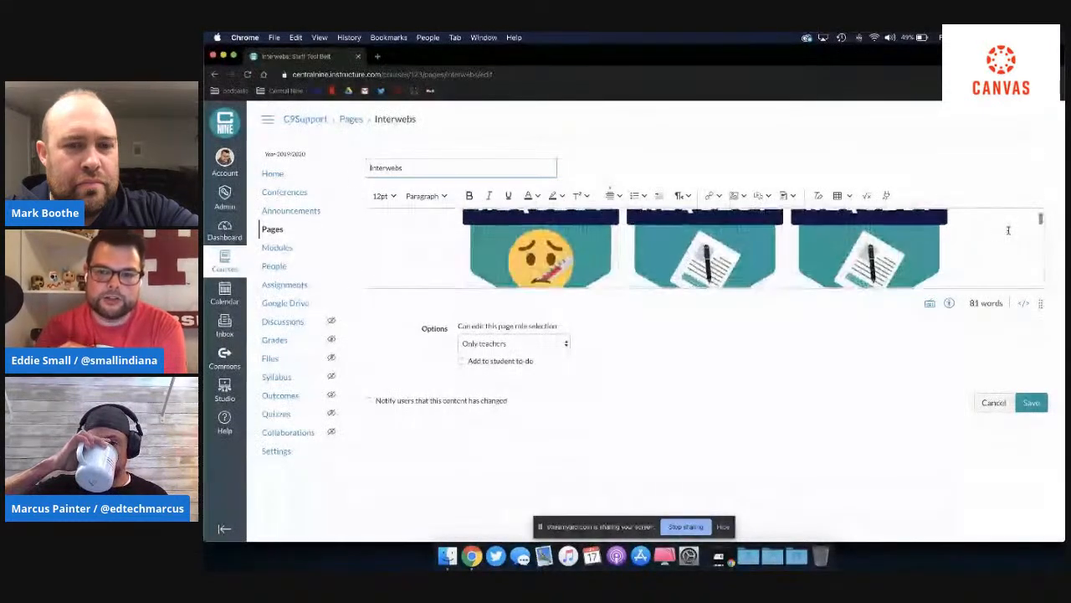
{"action": "scroll", "coordinate": [1008, 230], "scroll_direction": "up", "scroll_amount": 10}
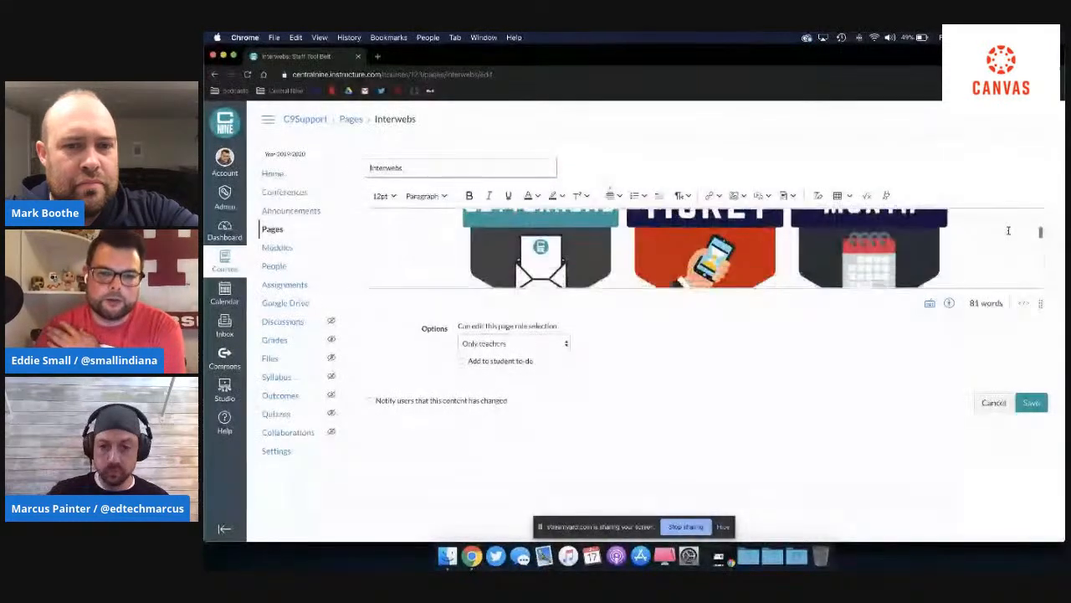
{"action": "scroll", "coordinate": [1009, 230], "scroll_direction": "down", "scroll_amount": 2}
{"action": "scroll", "coordinate": [1009, 230], "scroll_direction": "up", "scroll_amount": 2}
{"action": "scroll", "coordinate": [1008, 230], "scroll_direction": "down", "scroll_amount": 1}
{"action": "scroll", "coordinate": [1008, 230], "scroll_direction": "down", "scroll_amount": 3}
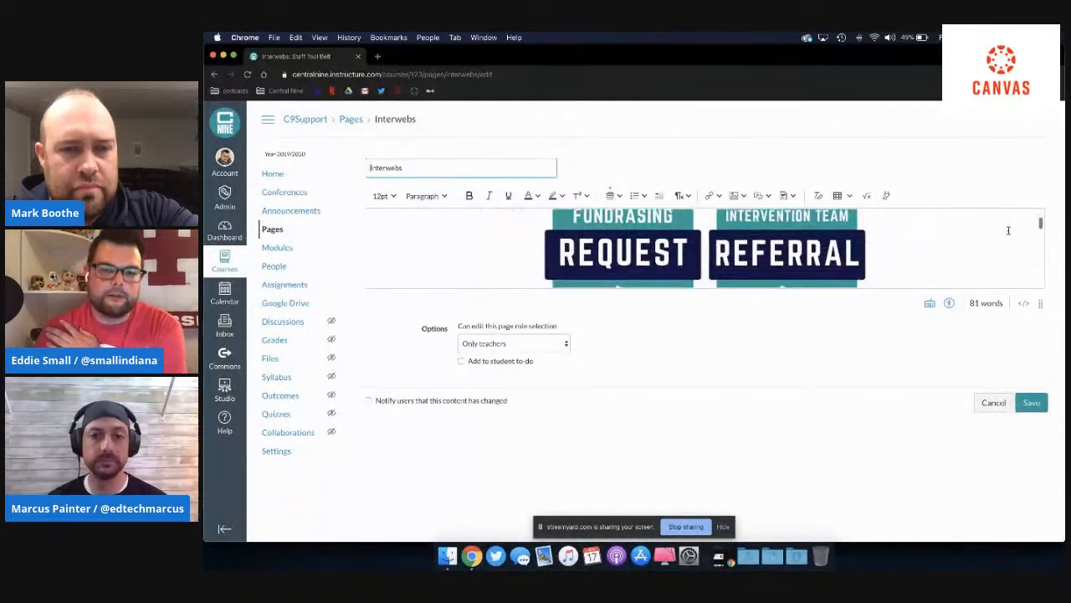
{"action": "scroll", "coordinate": [1008, 230], "scroll_direction": "down", "scroll_amount": 3}
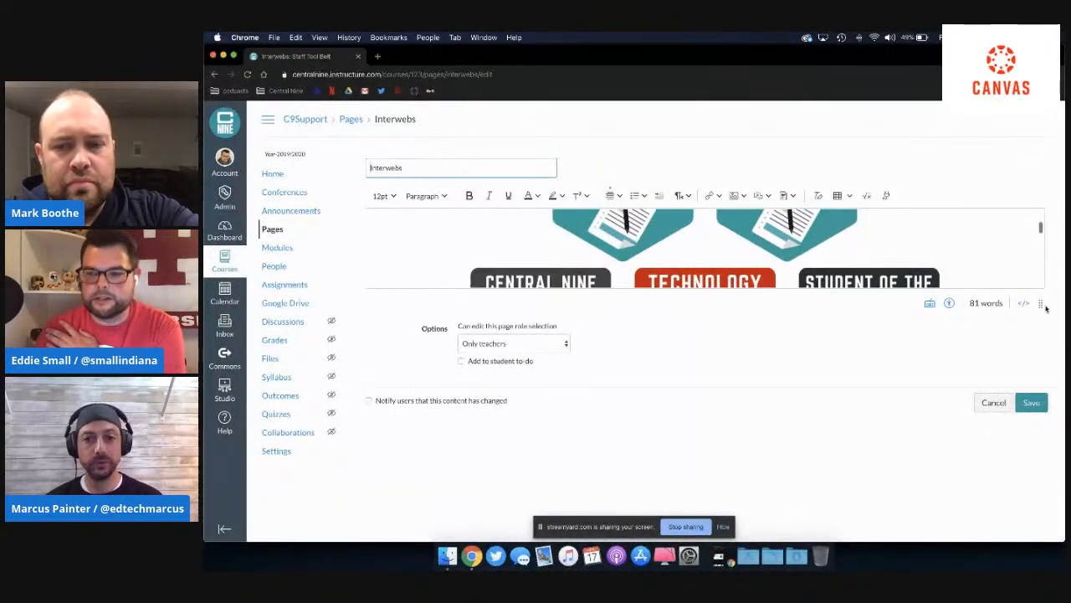
{"action": "left_click_drag", "start_coordinate": [1040, 304], "coordinate": [1039, 414]}
{"action": "scroll", "coordinate": [953, 256], "scroll_direction": "up", "scroll_amount": 6}
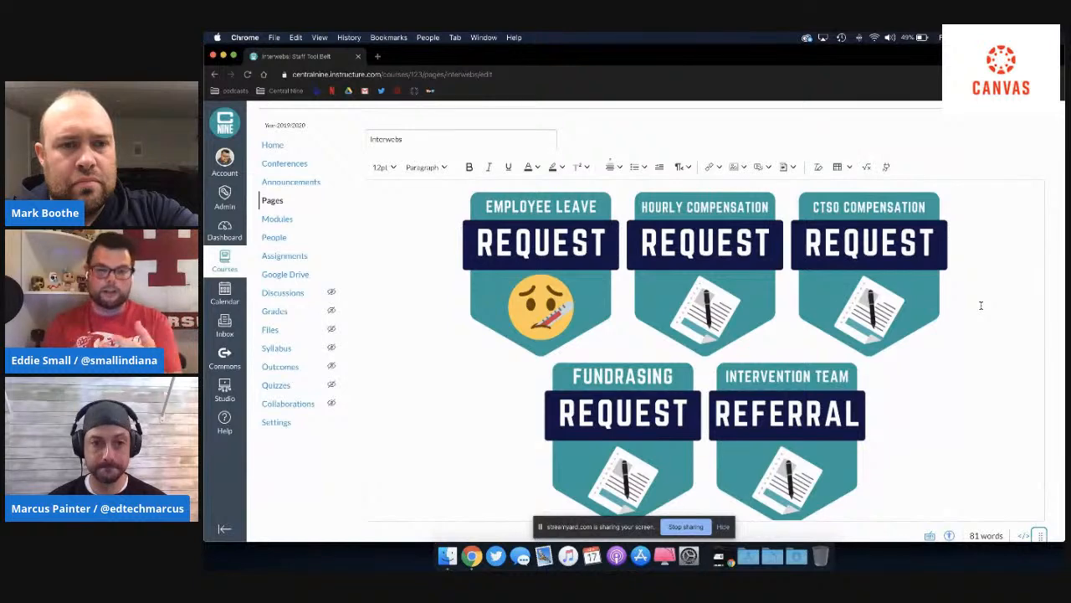
Step: Select the CTSO Compensation Request badge, deselect it, and look over the badge rows down to the Guest Speaker row
{"action": "left_click", "coordinate": [894, 281]}
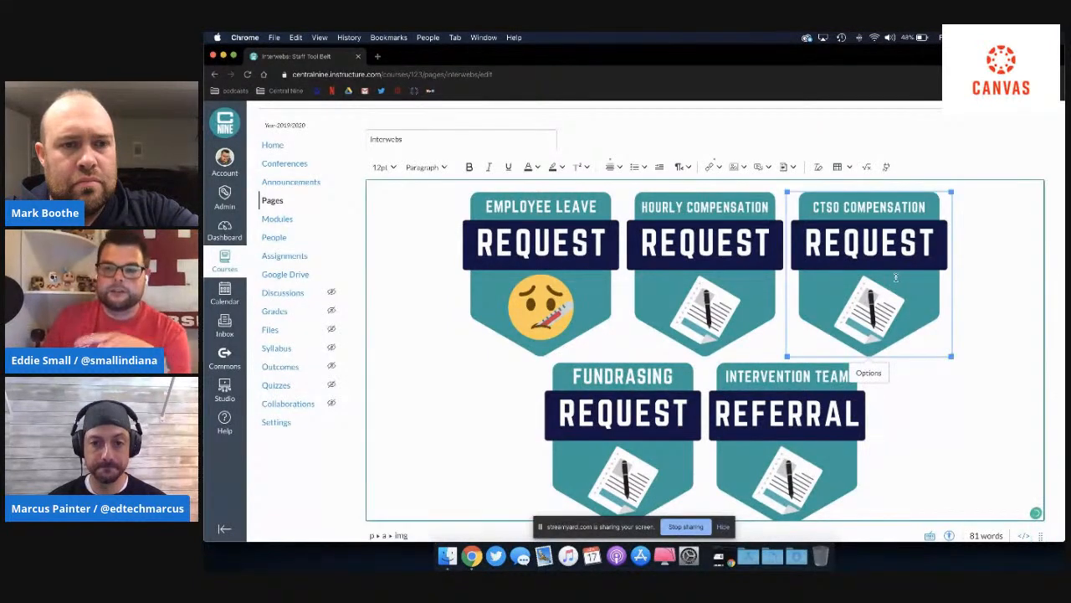
{"action": "left_click", "coordinate": [980, 278]}
{"action": "scroll", "coordinate": [980, 280], "scroll_direction": "down", "scroll_amount": 5}
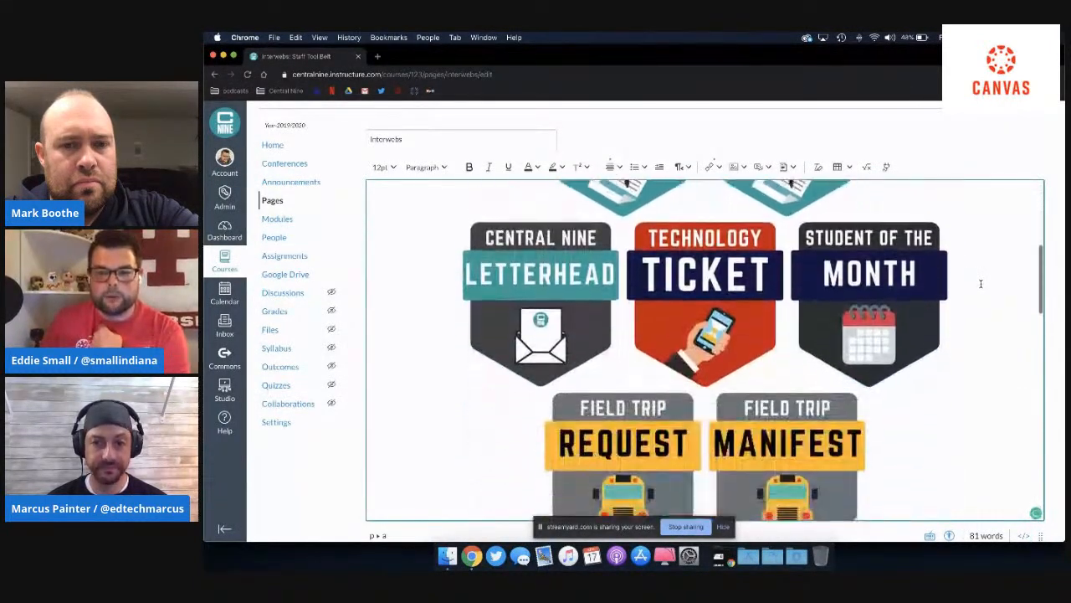
{"action": "scroll", "coordinate": [980, 284], "scroll_direction": "down", "scroll_amount": 5}
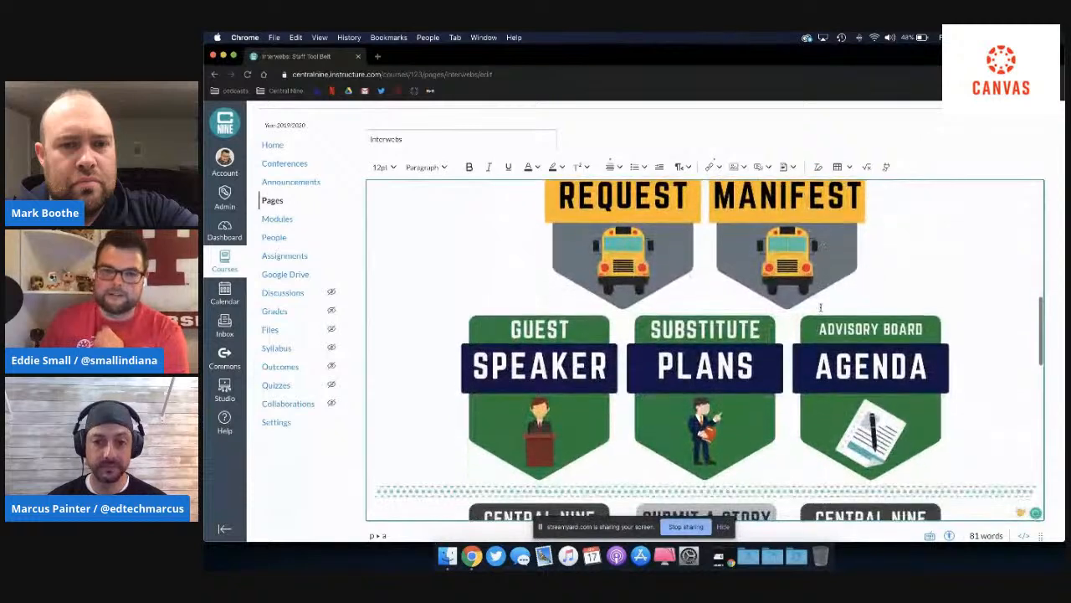
{"action": "scroll", "coordinate": [878, 302], "scroll_direction": "up", "scroll_amount": 8}
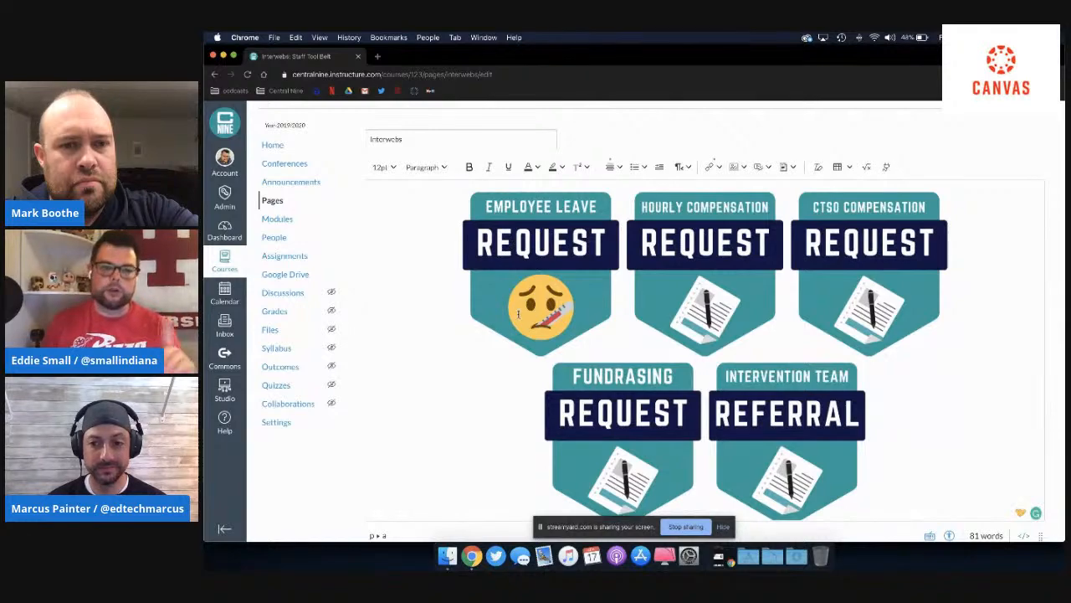
{"action": "scroll", "coordinate": [610, 149], "scroll_direction": "up", "scroll_amount": 3}
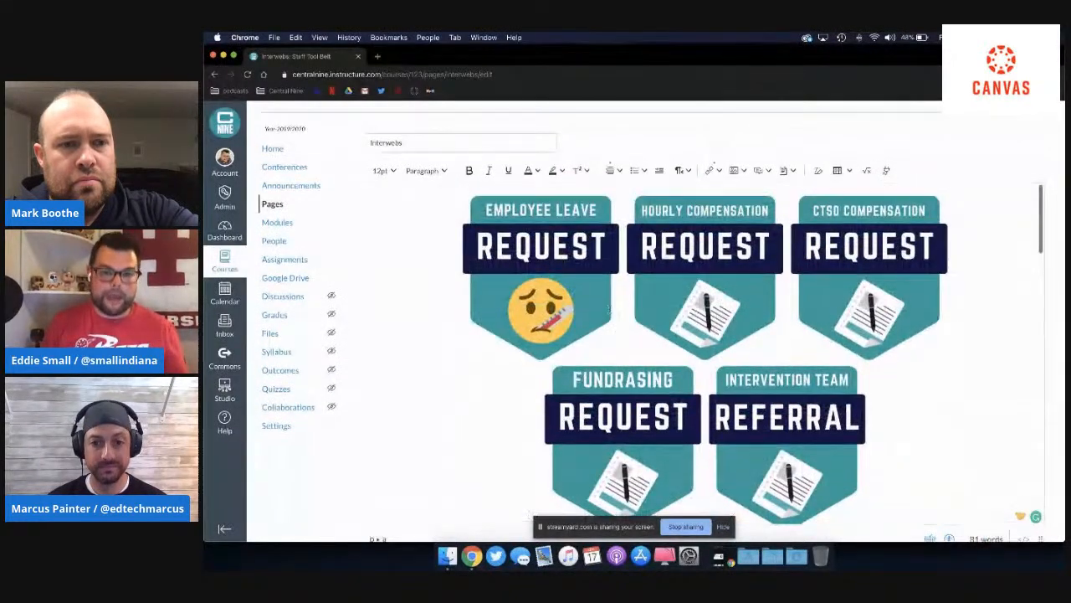